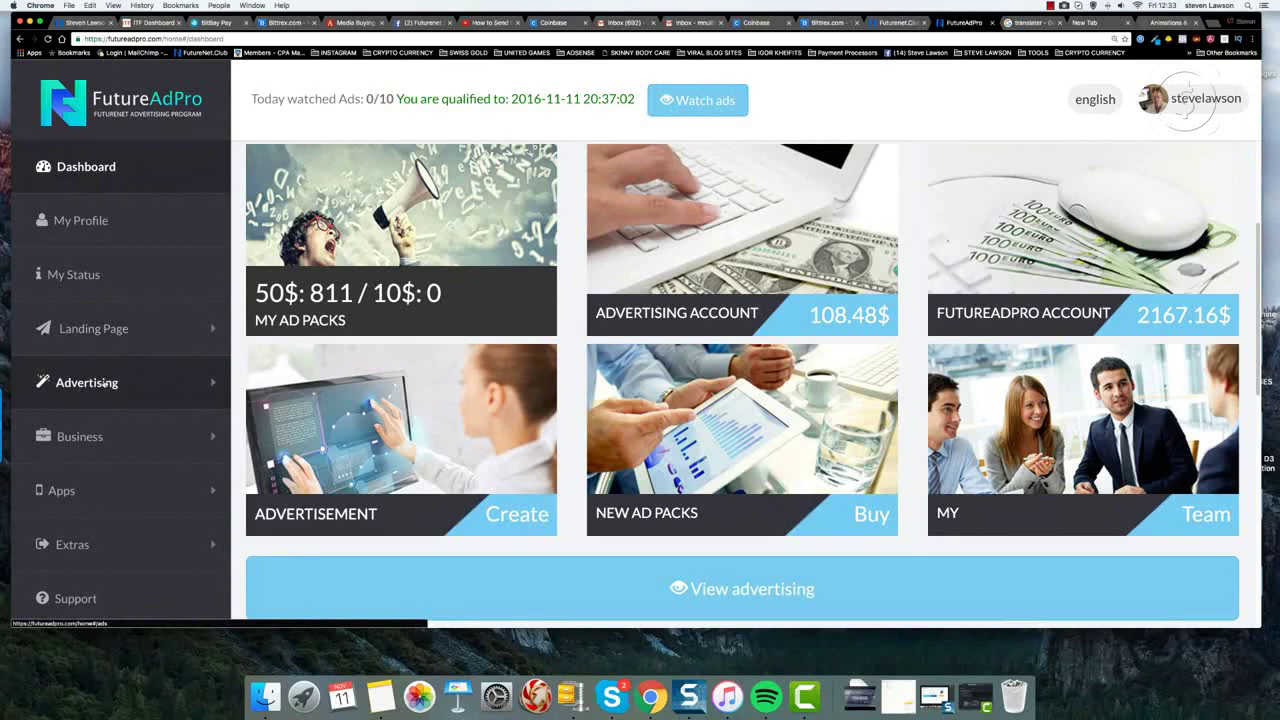
Open the Advertising section showing My Ad Packs and the Buy New 1000 Ad Views option.
click(104, 383)
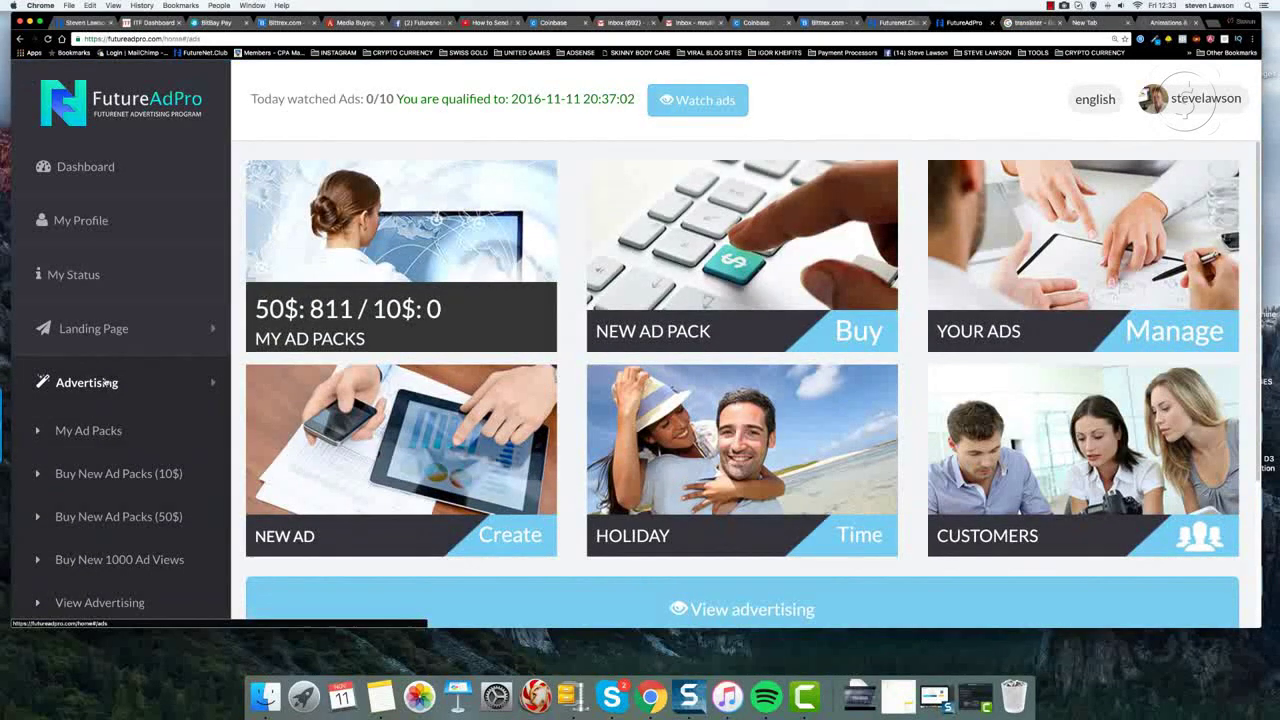
scroll(105, 381, down, 2)
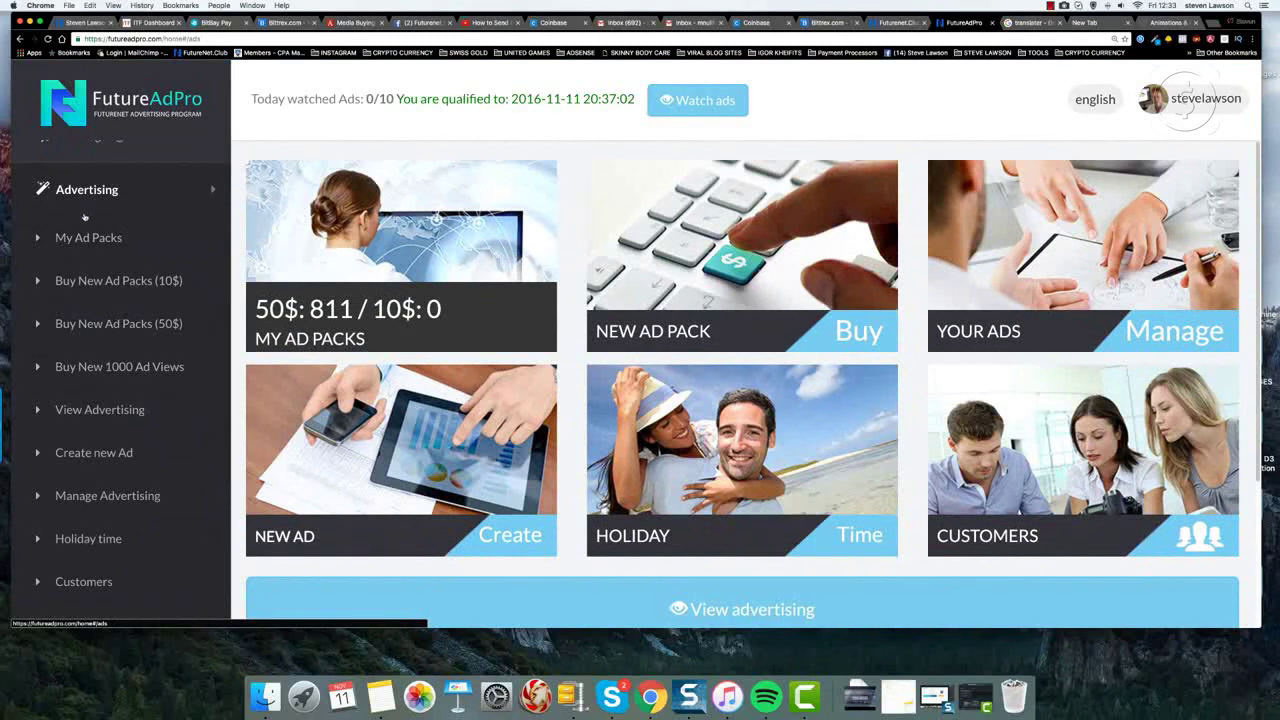
click(106, 367)
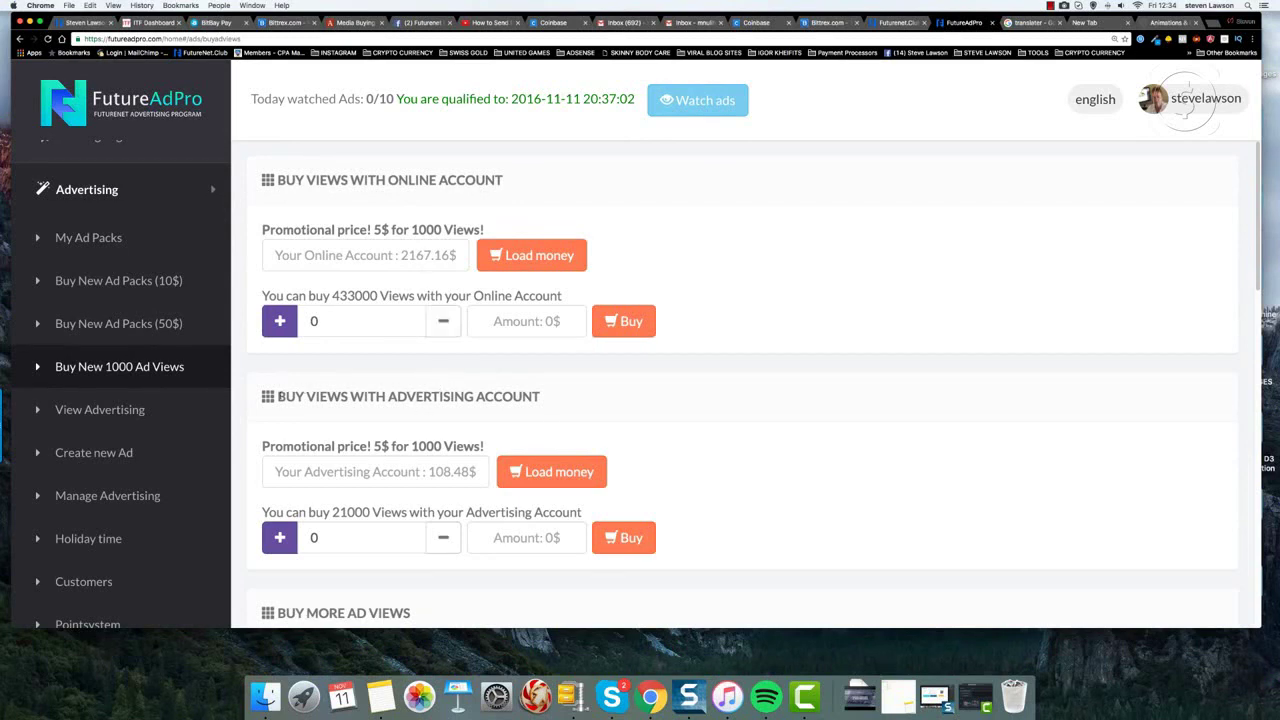
drag(276, 396, 541, 397)
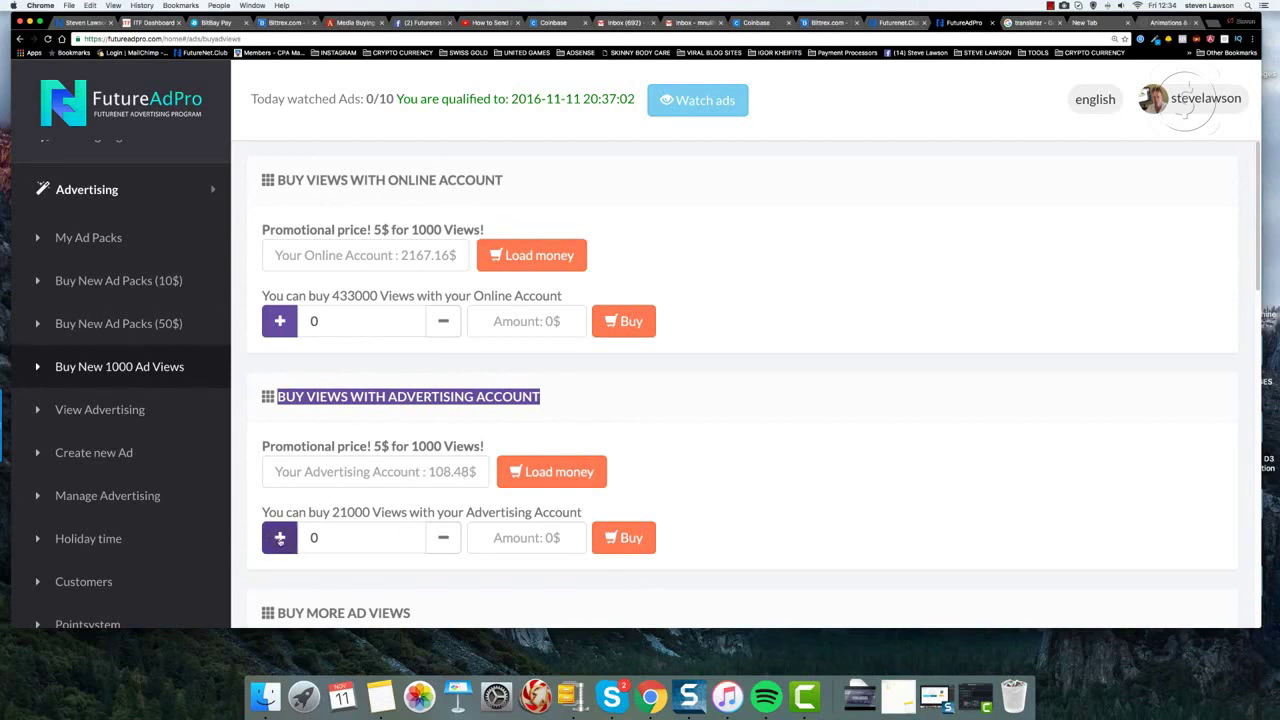
Raise the advertising-account view order step by step to about 8000 views.
click(281, 539)
click(281, 539)
click(281, 539)
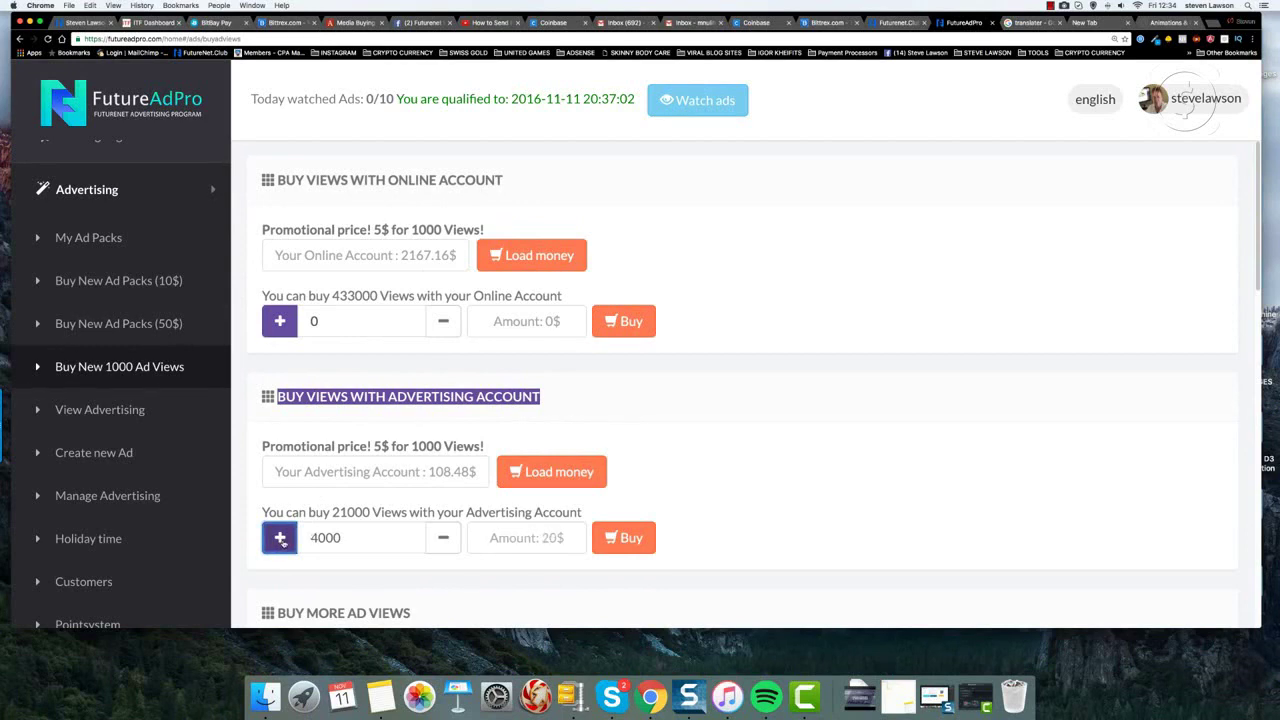
click(281, 539)
click(281, 539)
click(284, 541)
click(284, 541)
Bring the order to the 21000-view maximum for 105$ and check the affordability note.
double_click(284, 541)
double_click(284, 541)
double_click(284, 541)
double_click(284, 541)
double_click(284, 541)
double_click(284, 541)
click(284, 541)
drag(263, 512, 587, 508)
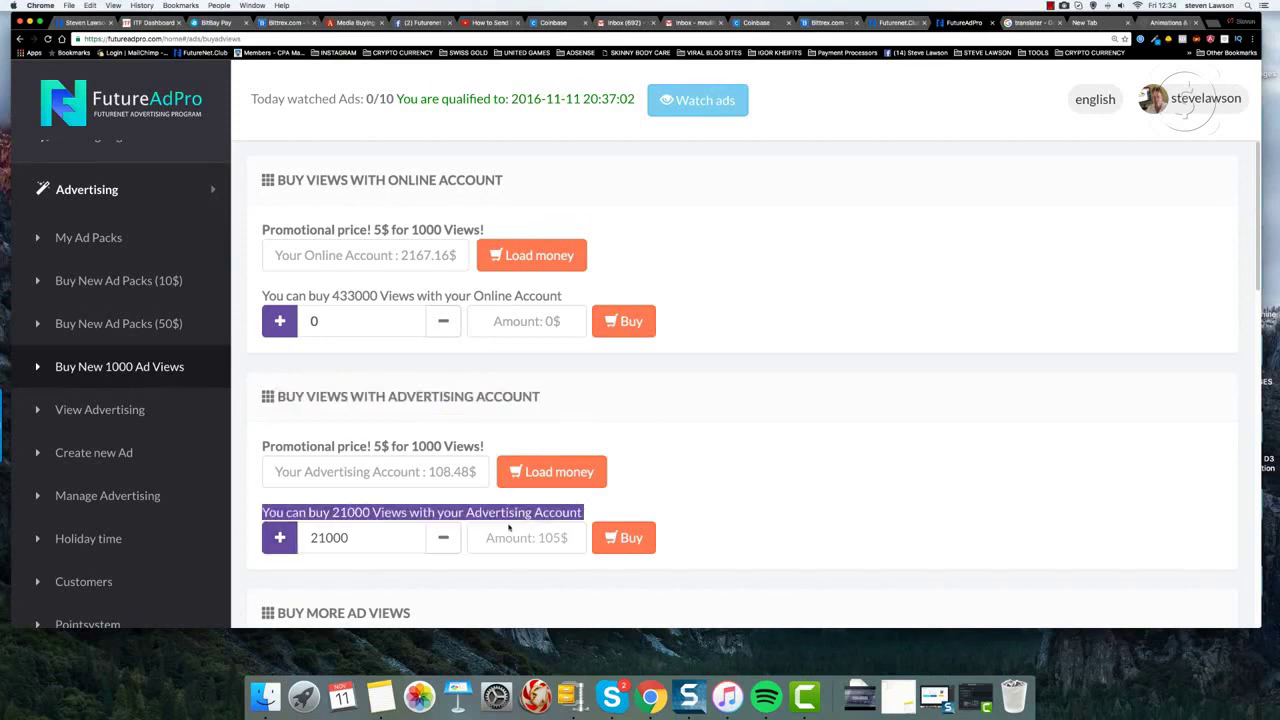
click(608, 575)
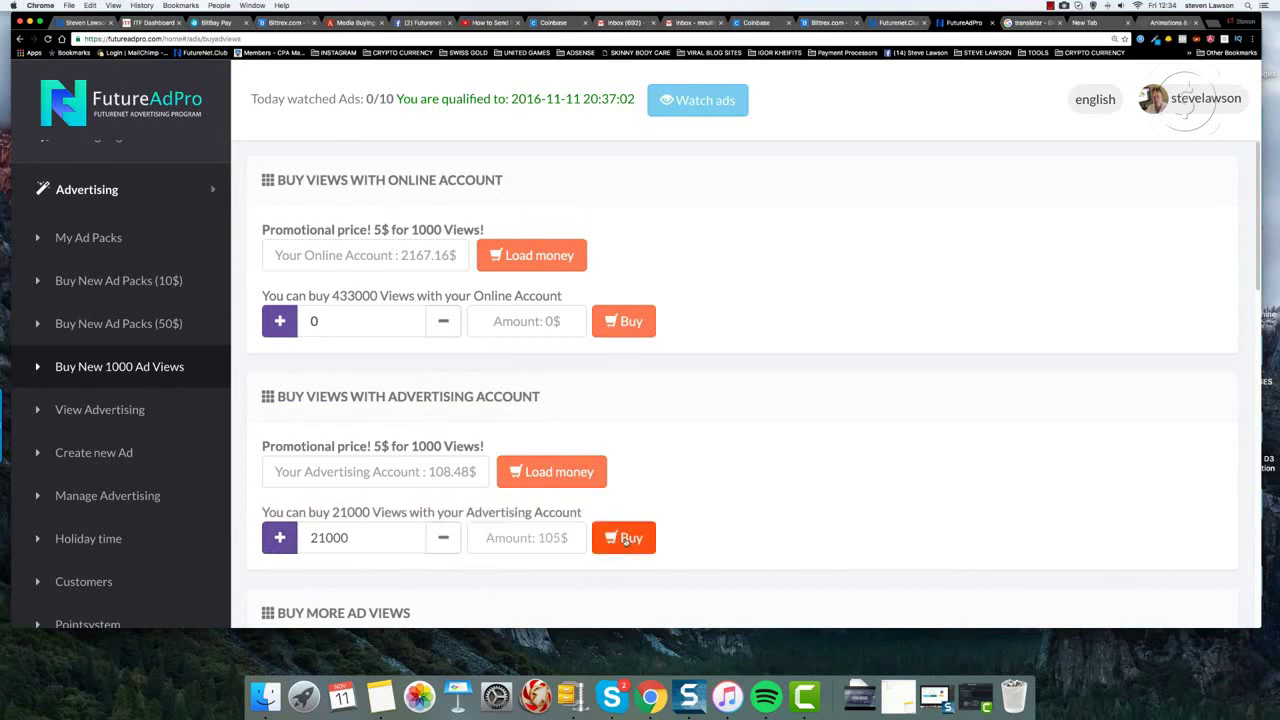
Buy the 21000 views and confirm the advertising balance reads 3.48$ on the dashboard.
click(625, 540)
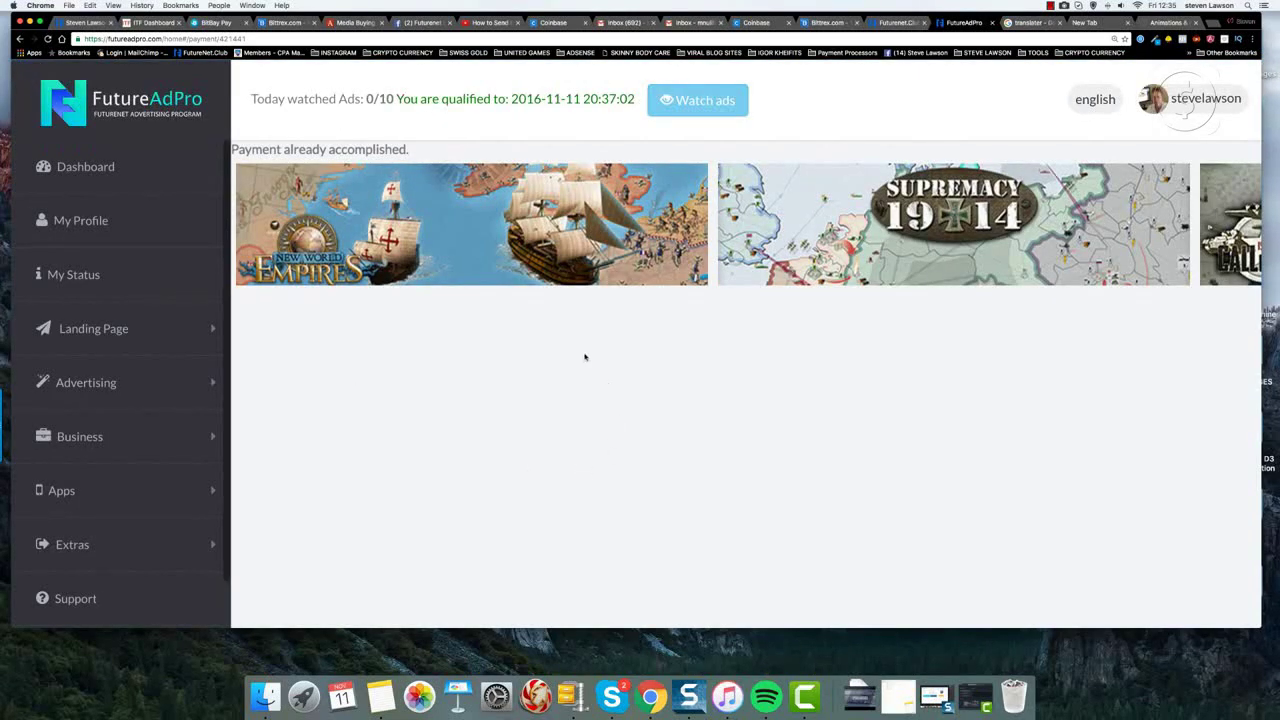
click(78, 170)
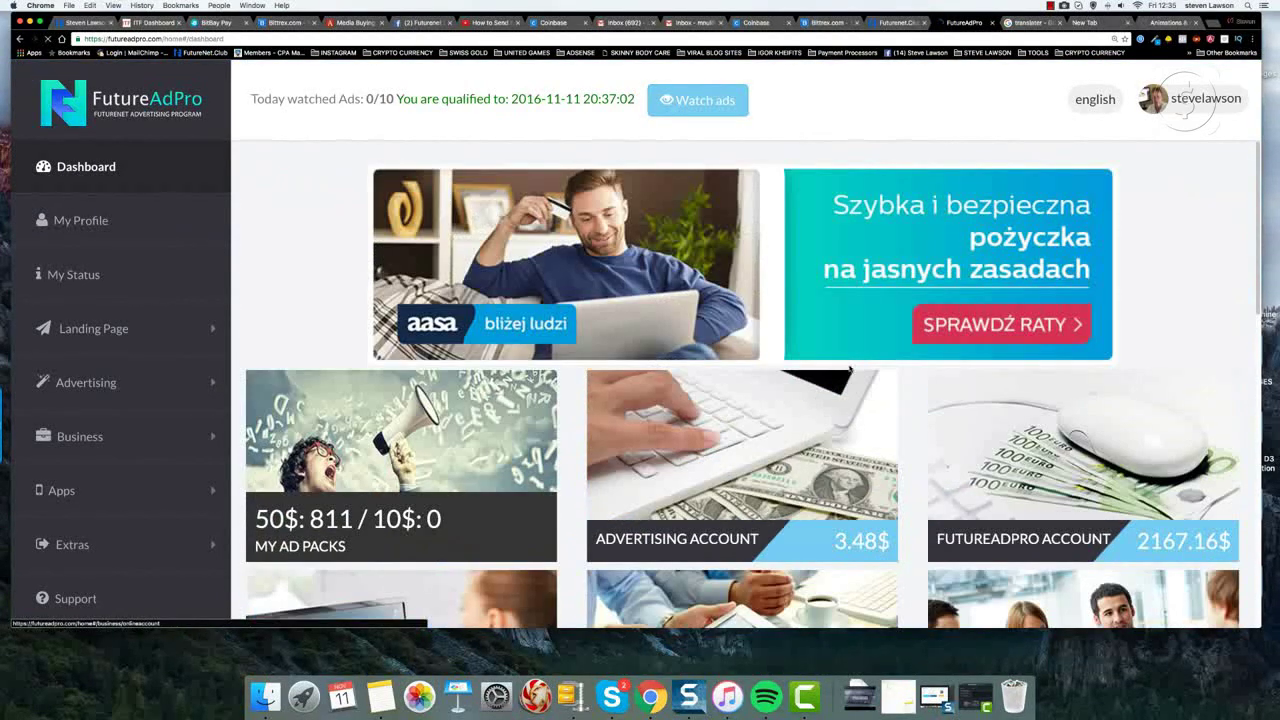
scroll(885, 385, down, 3)
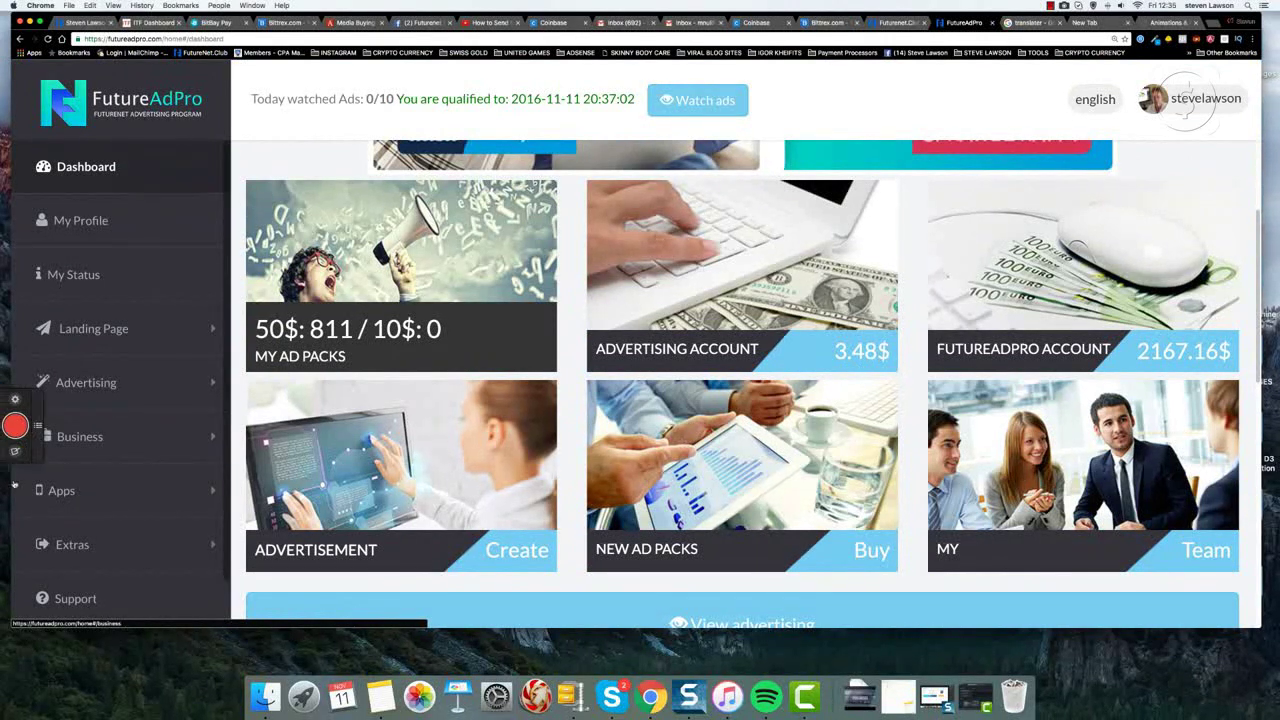
Reopen the Buy New 1000 Ad Views page from the Advertising section.
click(103, 385)
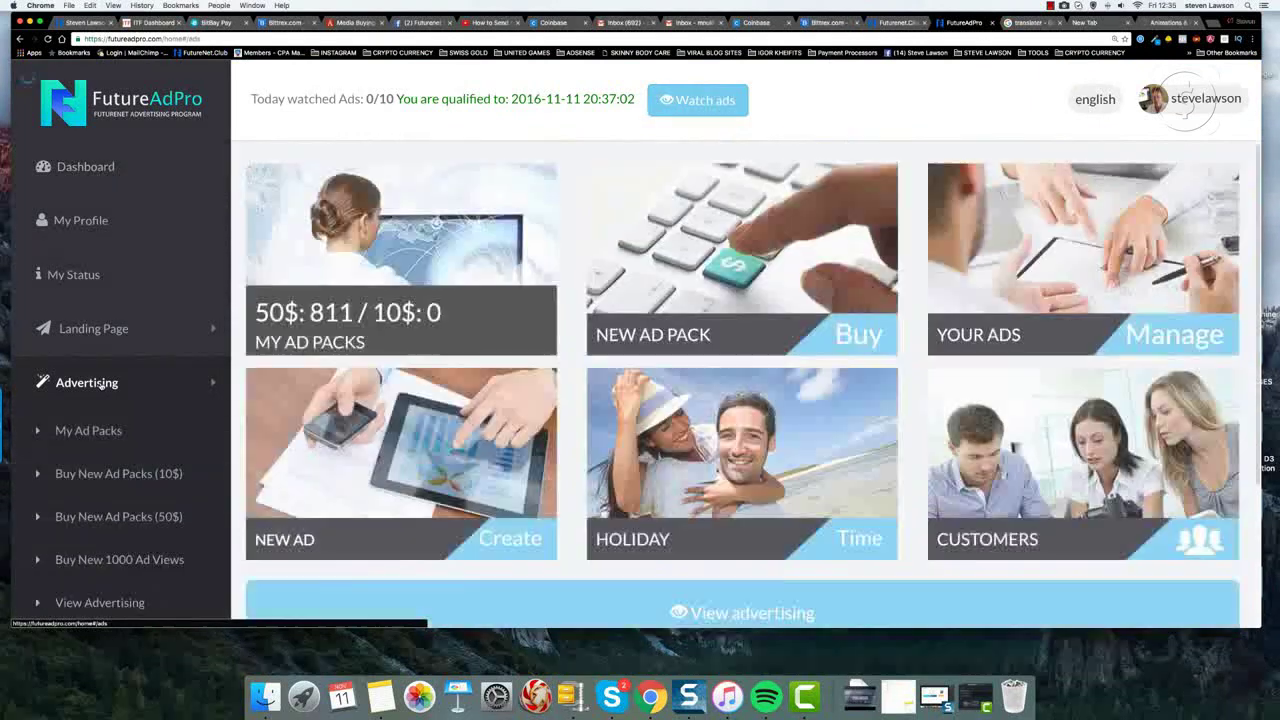
scroll(103, 380, down, 5)
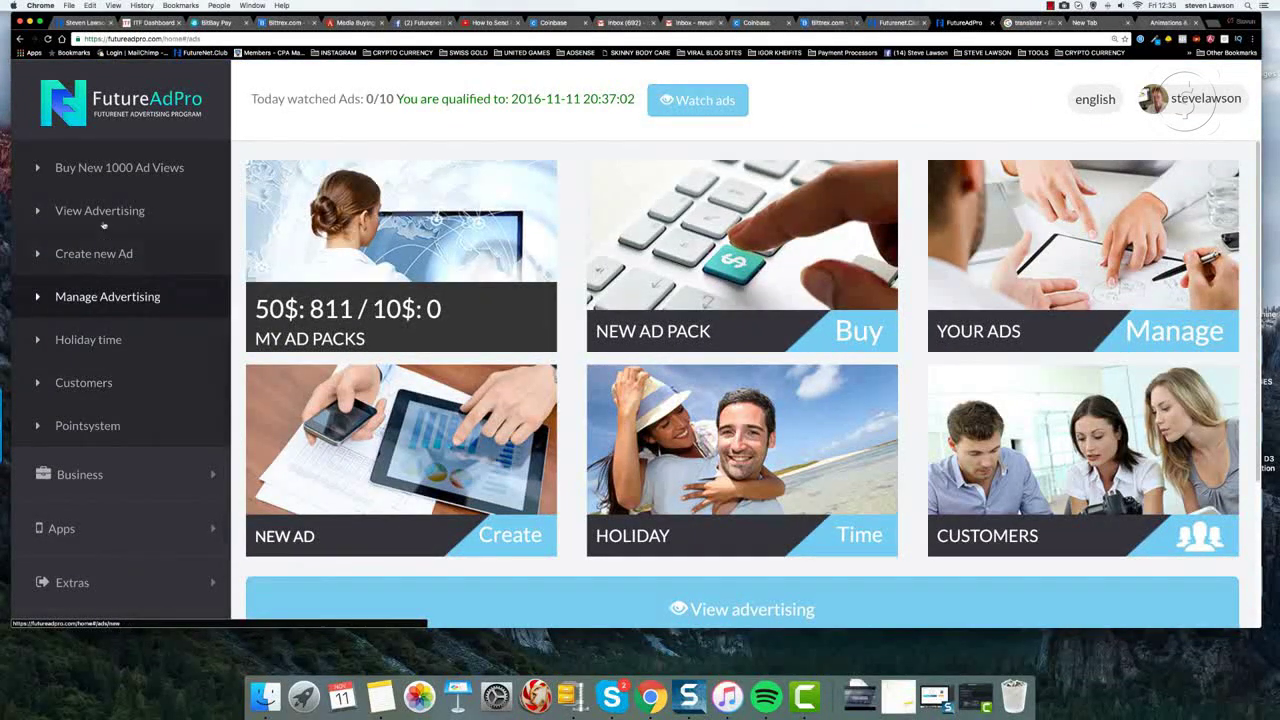
scroll(103, 298, up, 4)
click(122, 376)
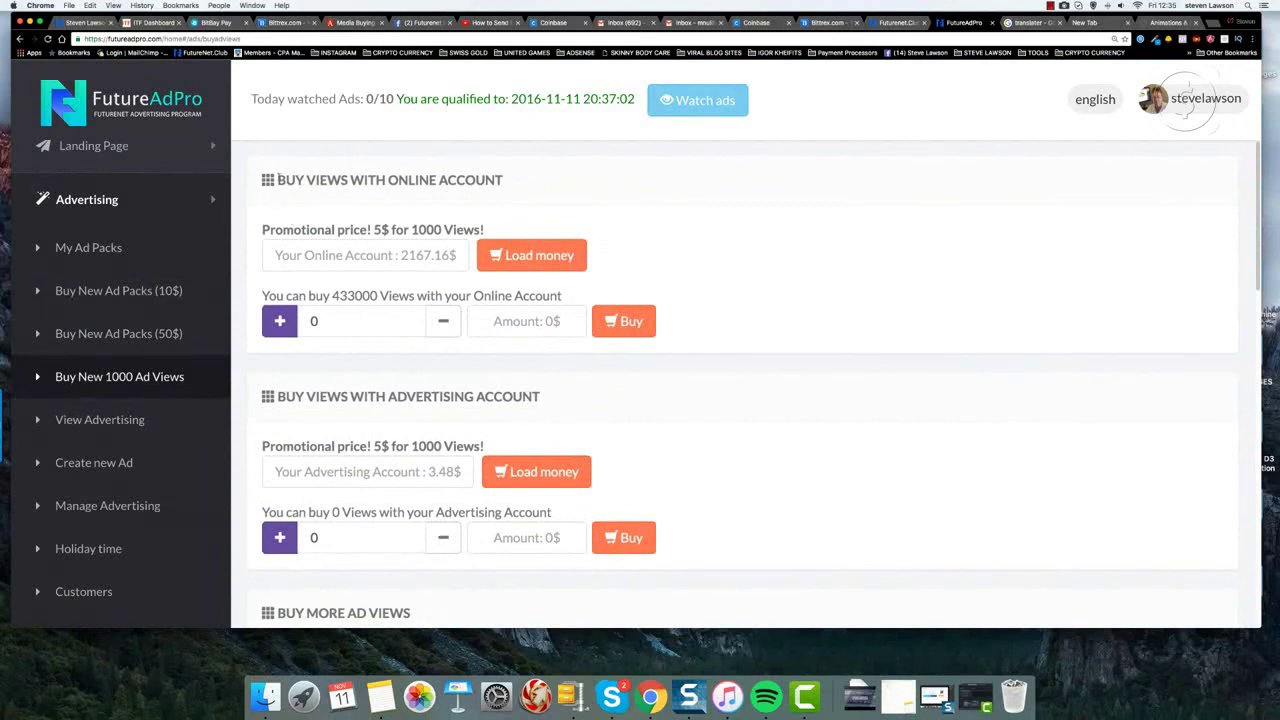
Review the online and advertising account purchase forms, 0 views affordable, then return to the dashboard.
drag(277, 177, 503, 181)
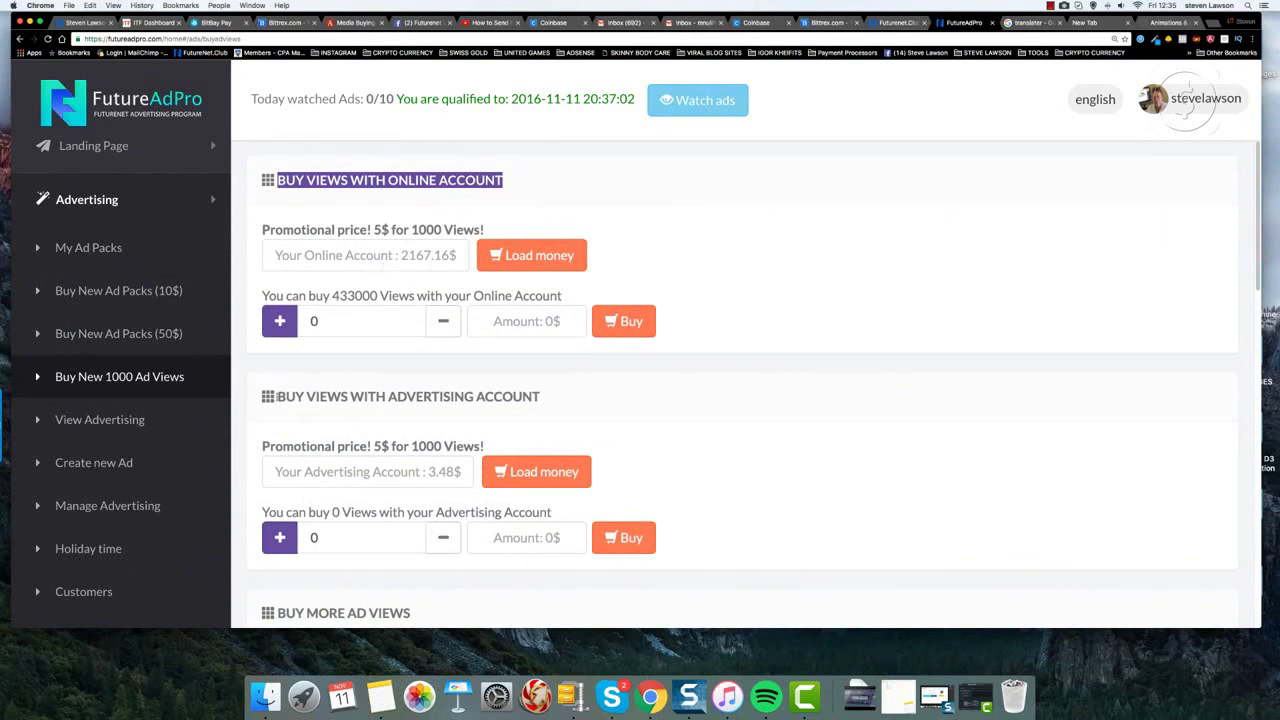
drag(277, 397, 549, 400)
click(545, 402)
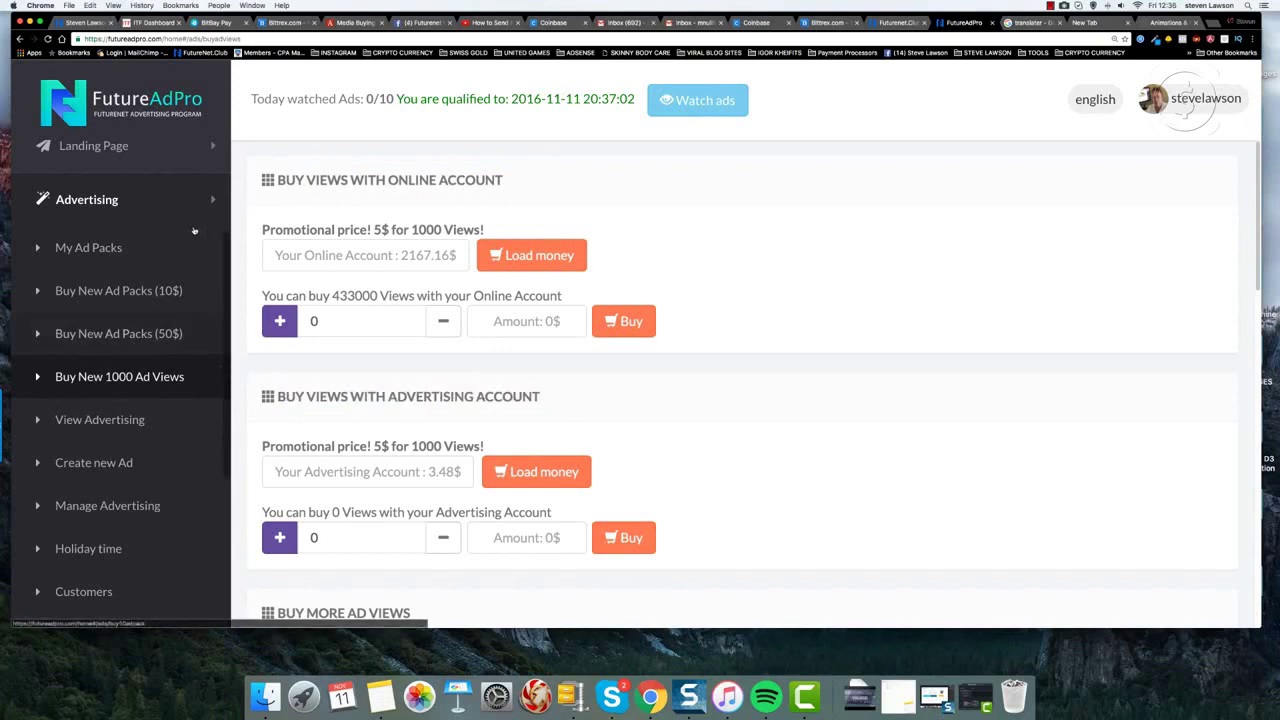
scroll(93, 222, up, 4)
click(85, 166)
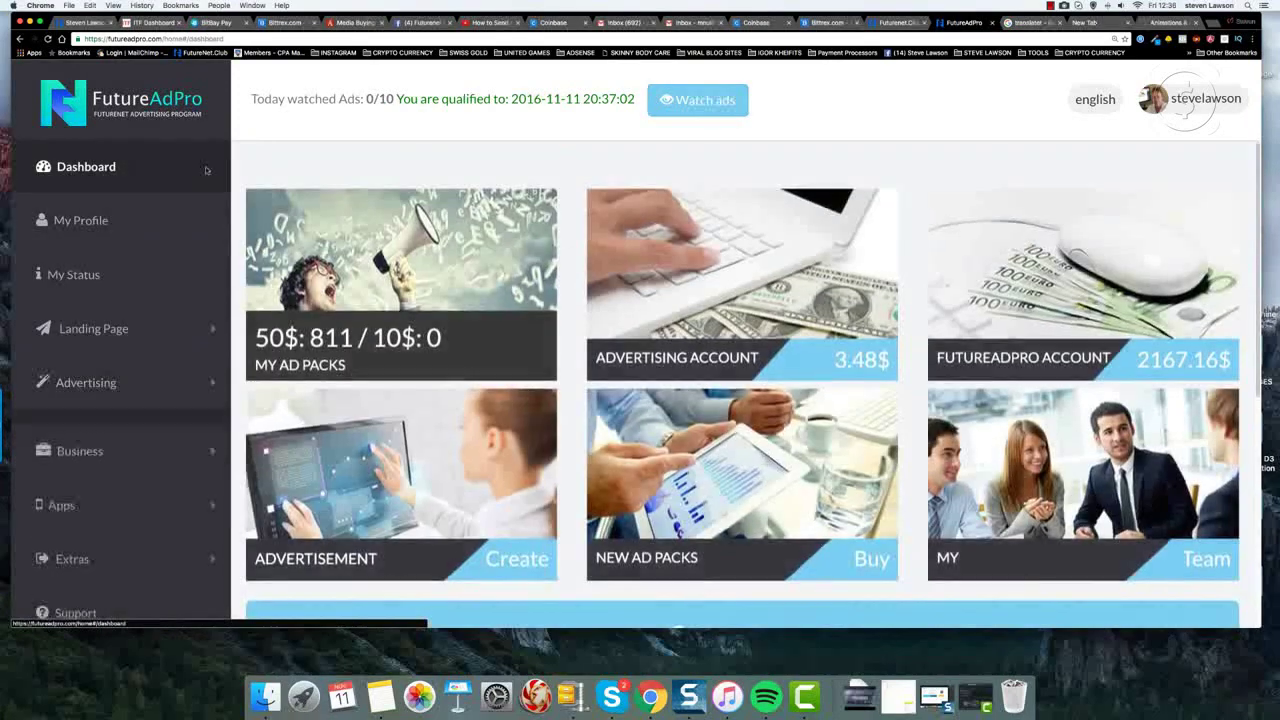